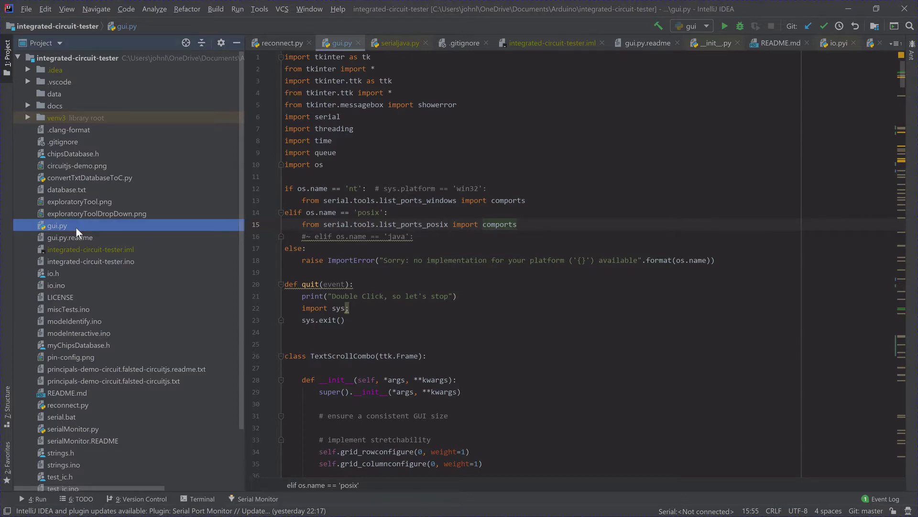
- Run gui.py to launch the Exploratory Tool and review the state options available for pin 2
key("shift+F10")
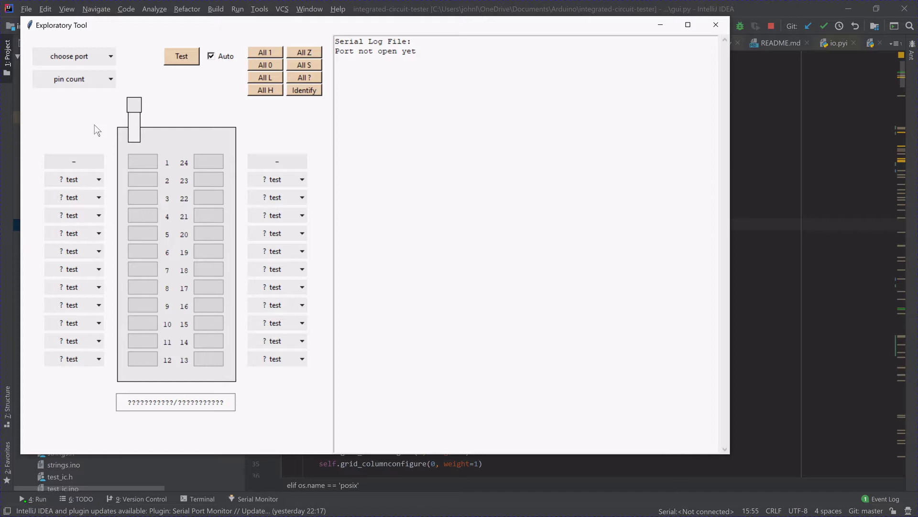
left_click(99, 178)
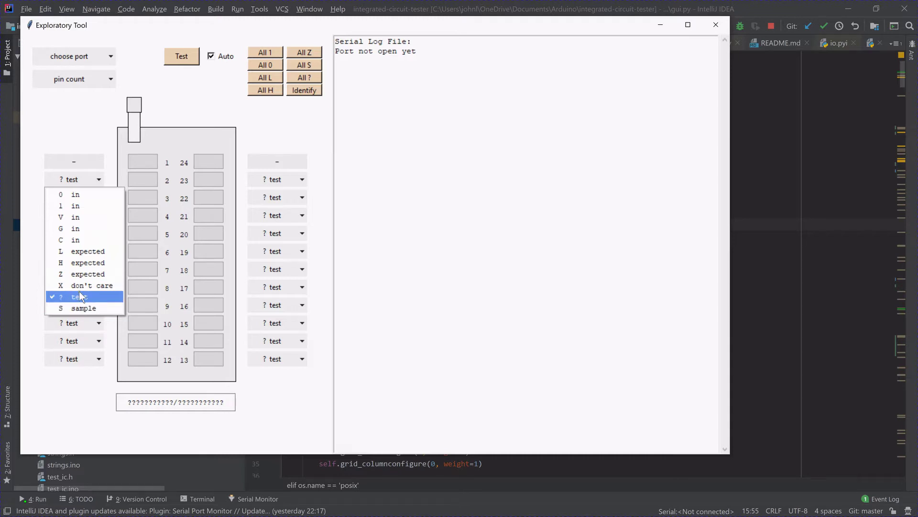
left_click(83, 117)
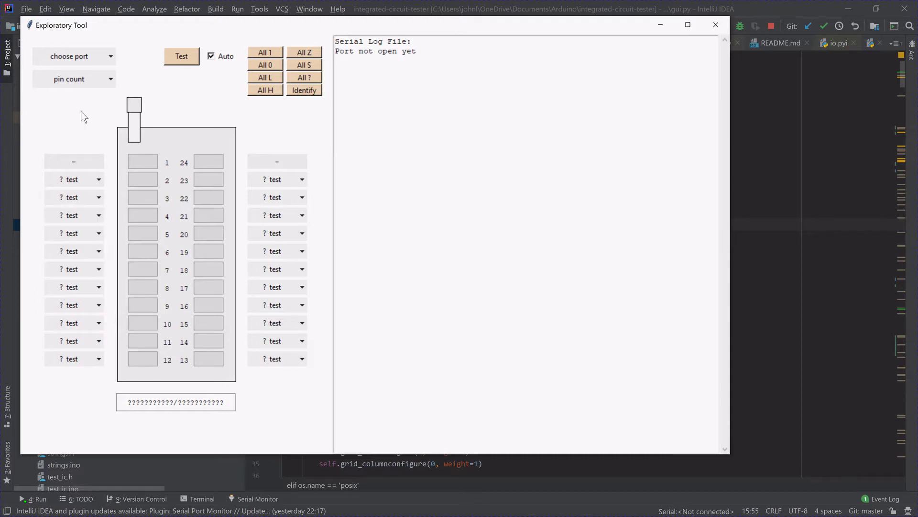
- Connect the tester to port COM6 and set the chip's pin count to 20
left_click(110, 58)
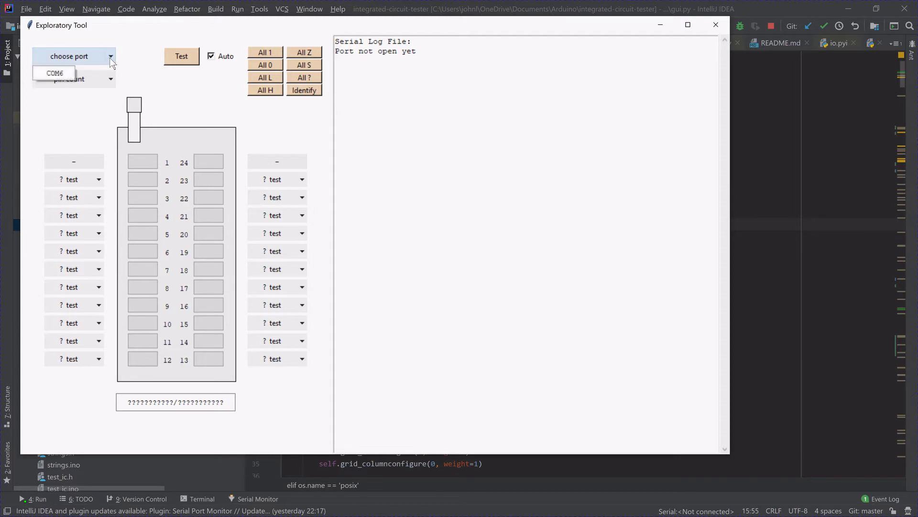
left_click(56, 74)
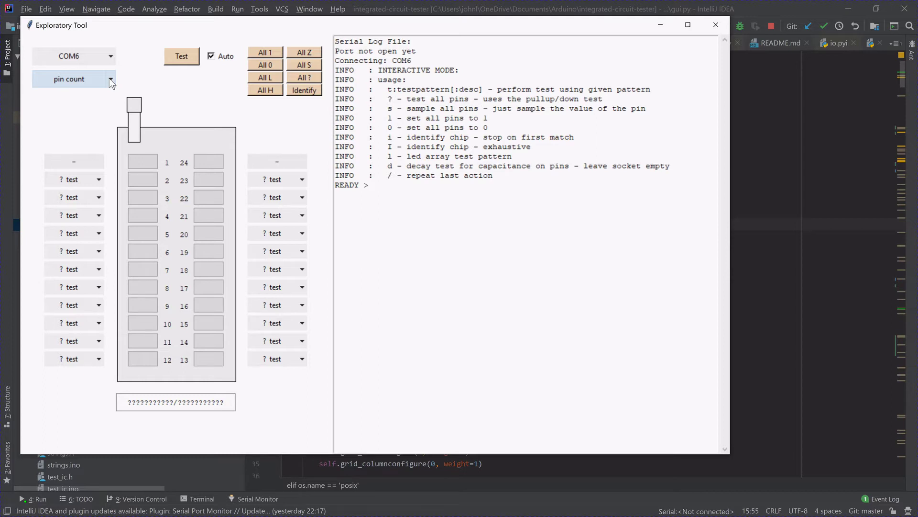
left_click(110, 78)
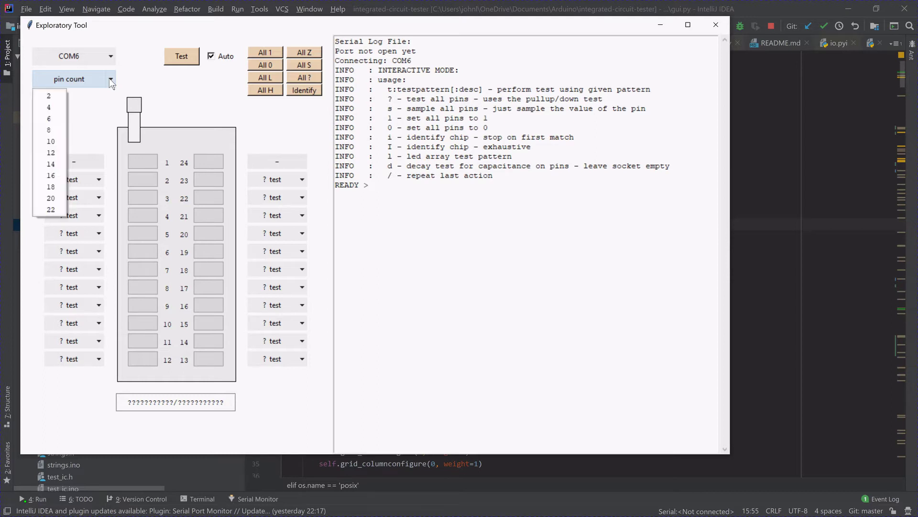
left_click(51, 198)
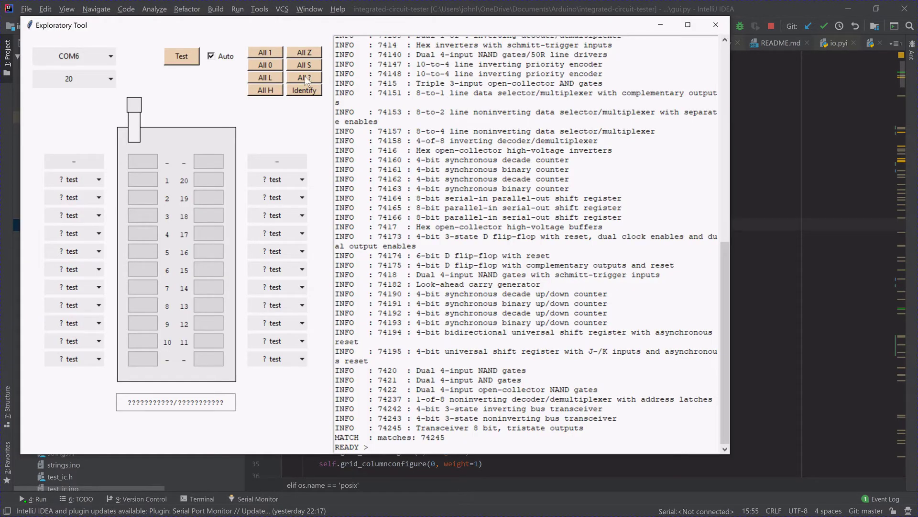
- Run the all-pins ? test on the 20-pin chip four times to compare the pin readings
left_click(305, 76)
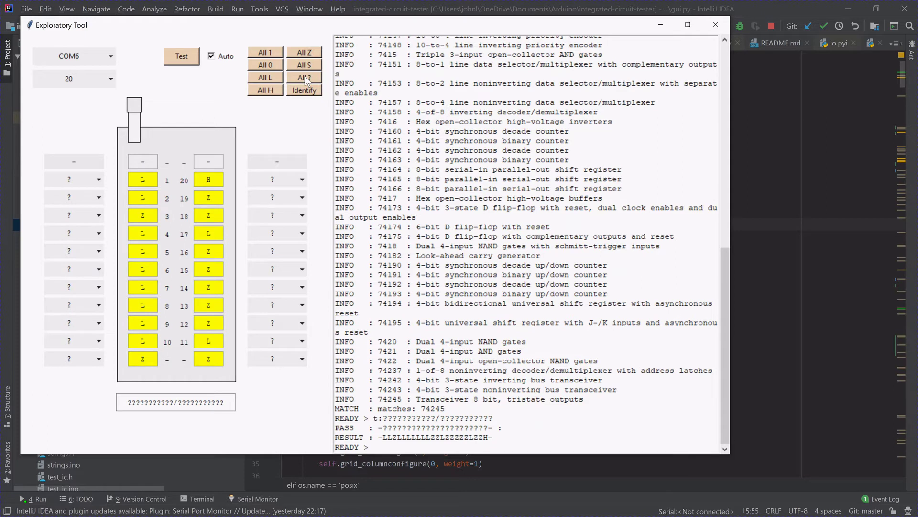
left_click(305, 76)
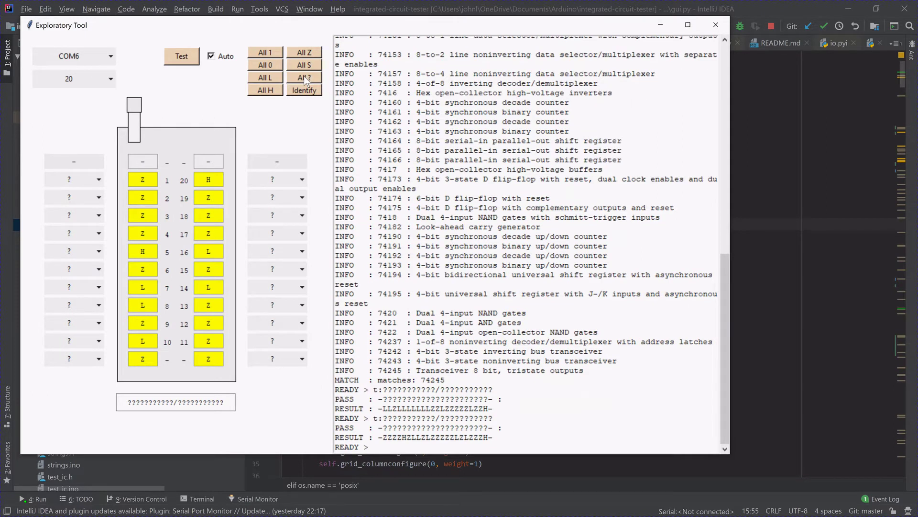
left_click(303, 75)
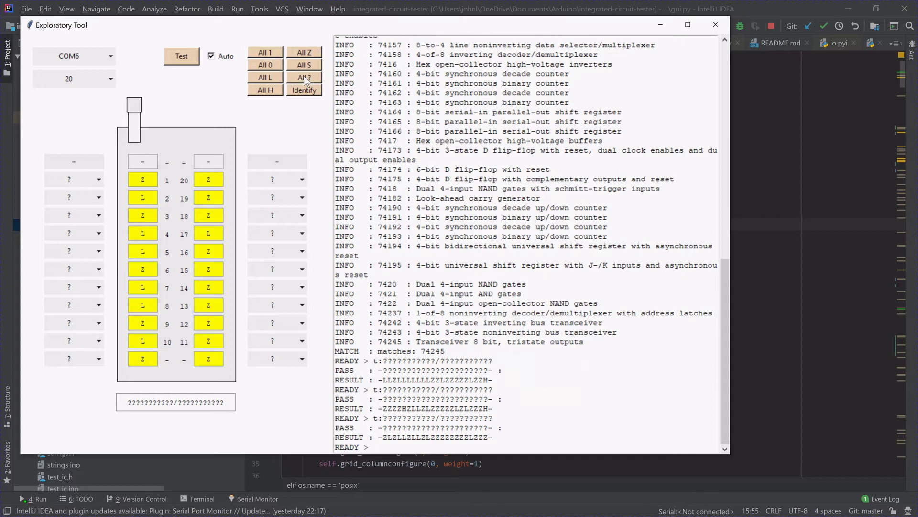
left_click(303, 76)
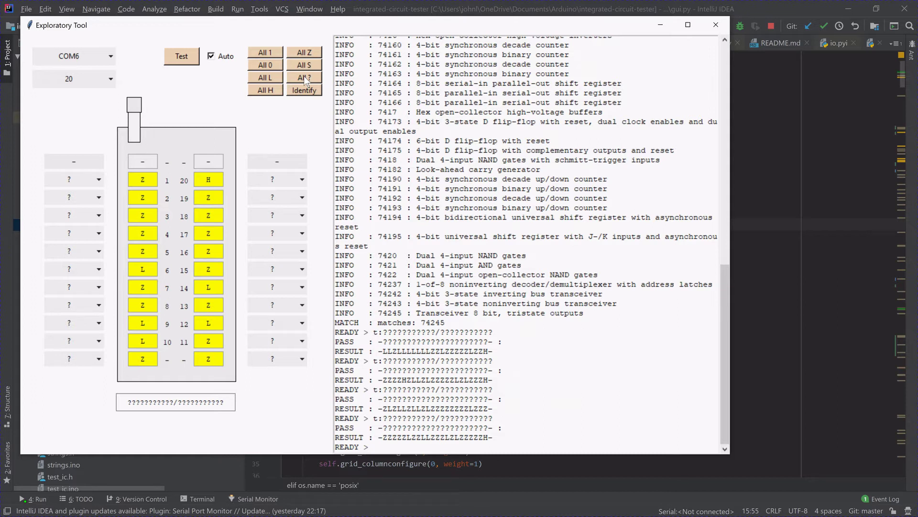
- Assign the chip's power supply by setting pin 20 to V in and pin 10 to G in
left_click(301, 177)
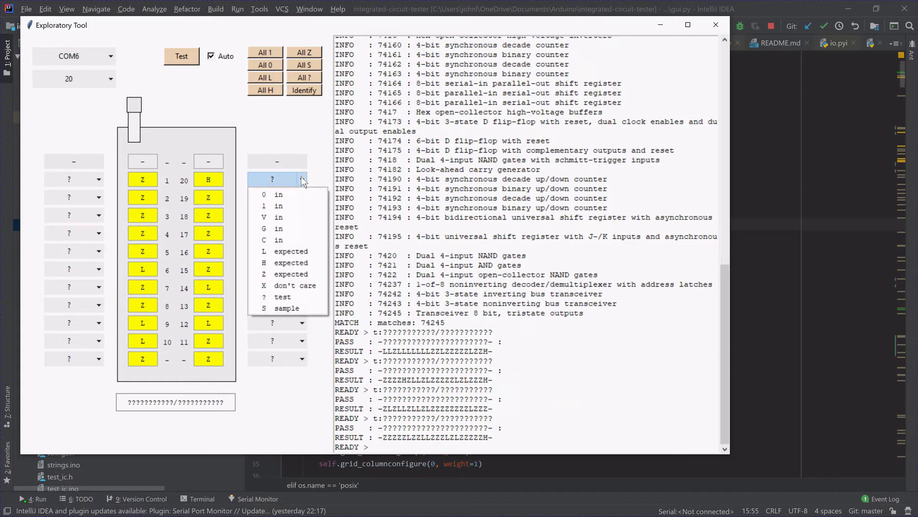
left_click(280, 218)
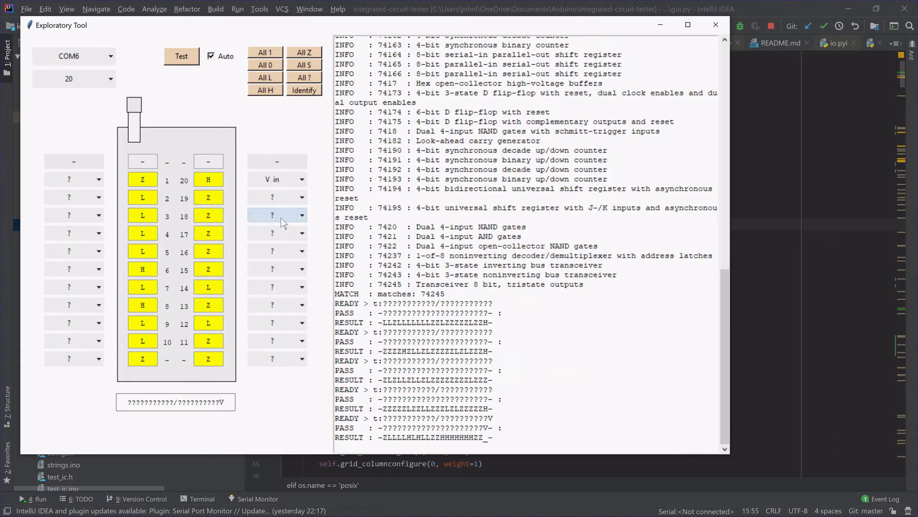
left_click(98, 341)
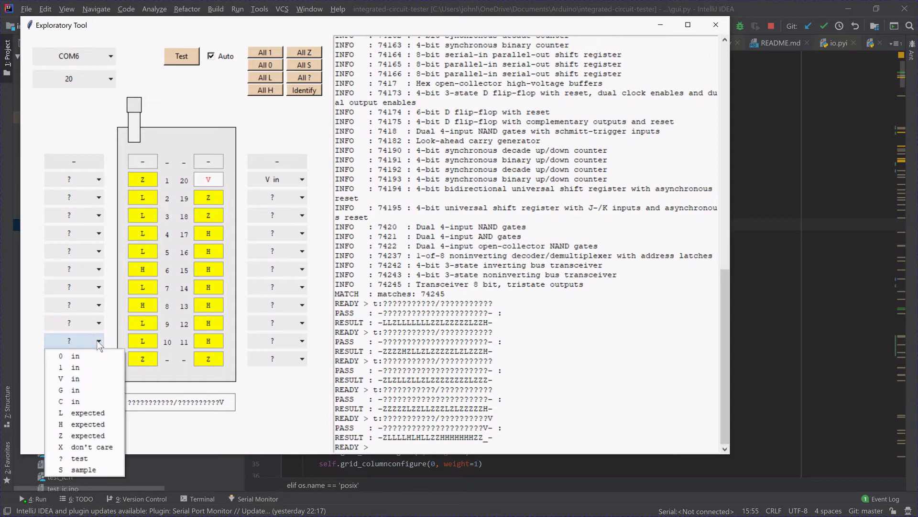
left_click(93, 388)
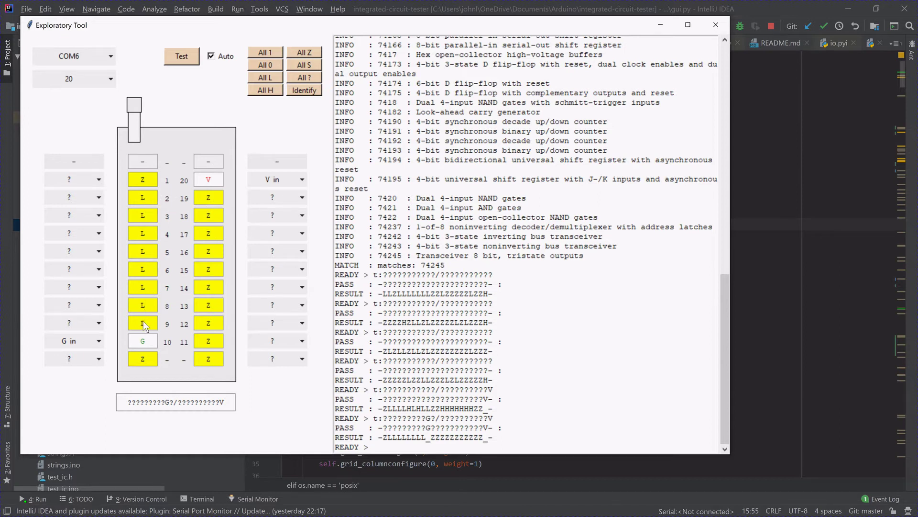
- Drive the control pins low by setting pin 19 and pin 1 to 0 in
left_click(271, 195)
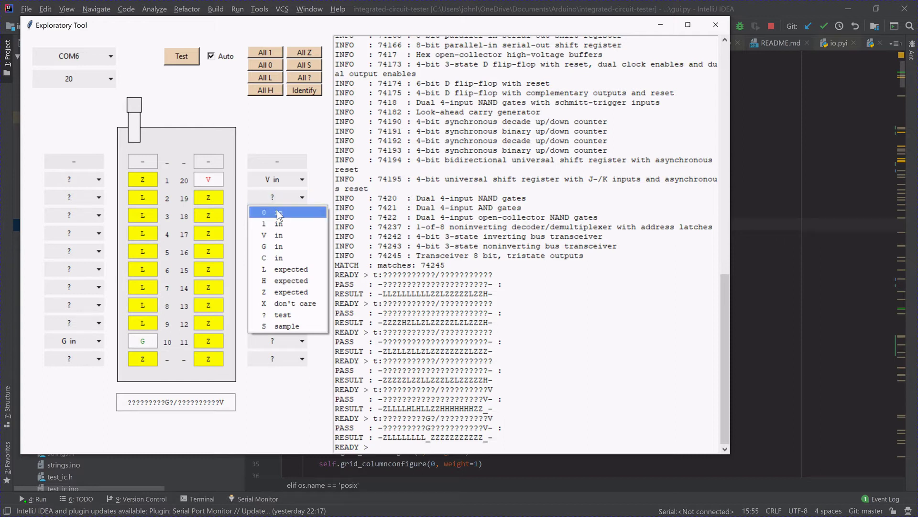
left_click(279, 214)
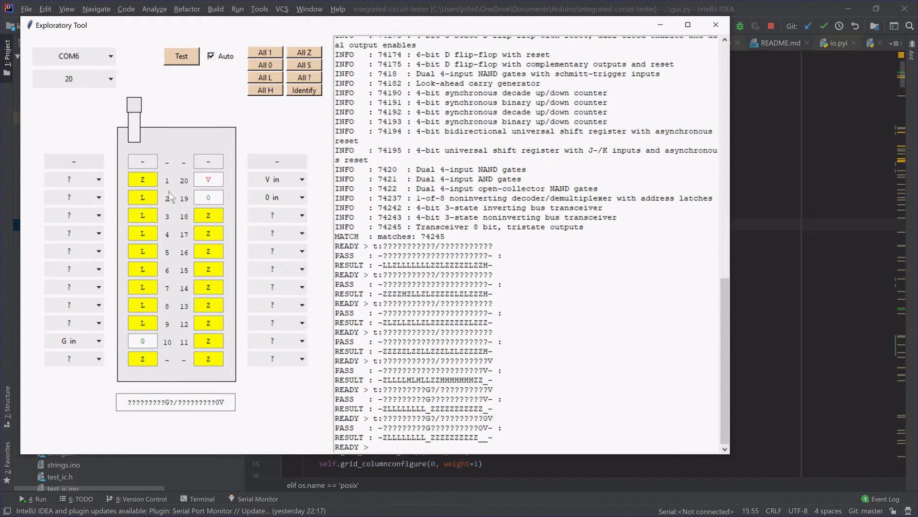
left_click(97, 180)
left_click(92, 194)
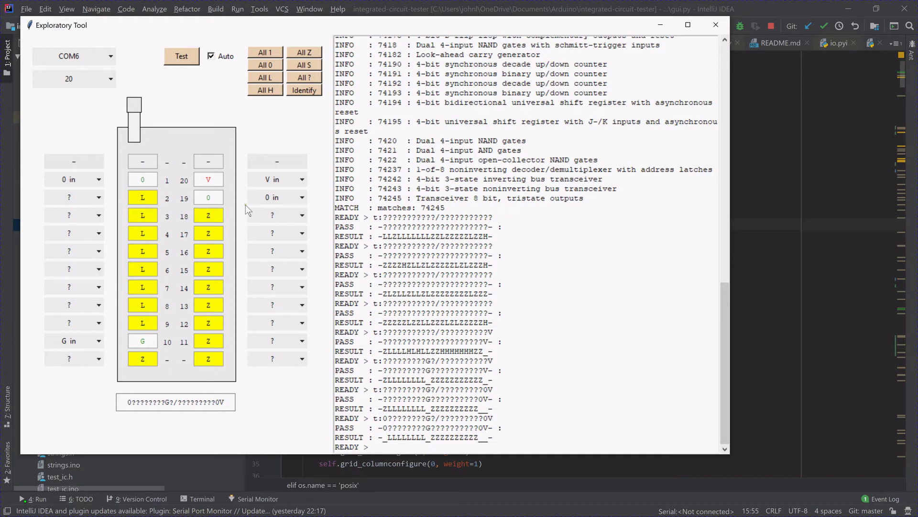
- Feed the first two data inputs by setting pin 18 to 1 in and pin 17 to 0 in
left_click(301, 215)
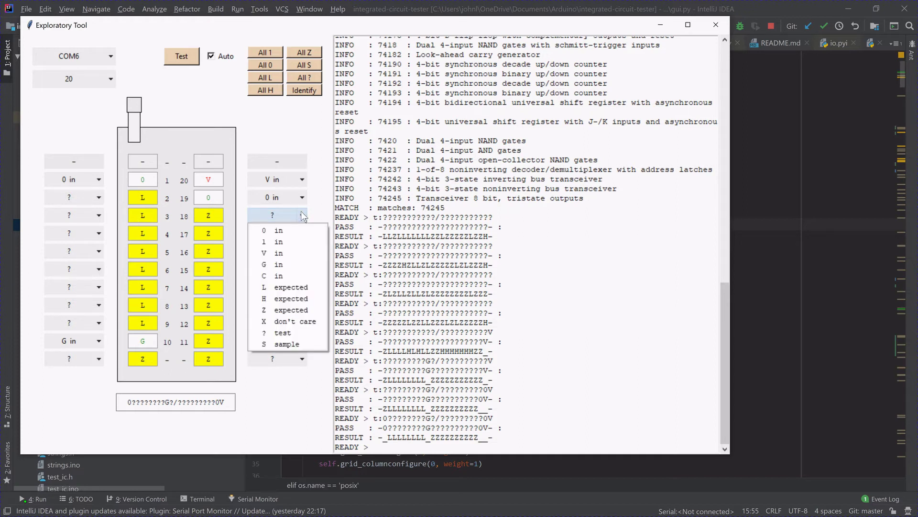
left_click(299, 246)
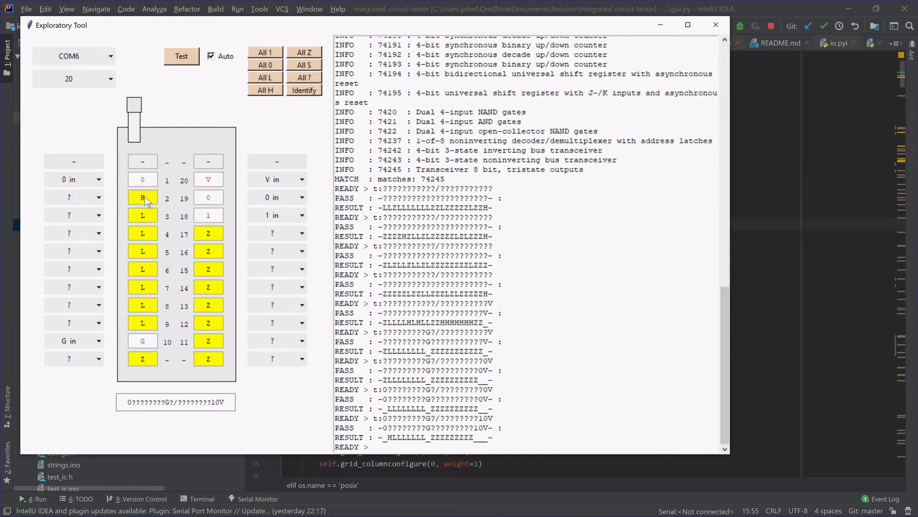
left_click(283, 235)
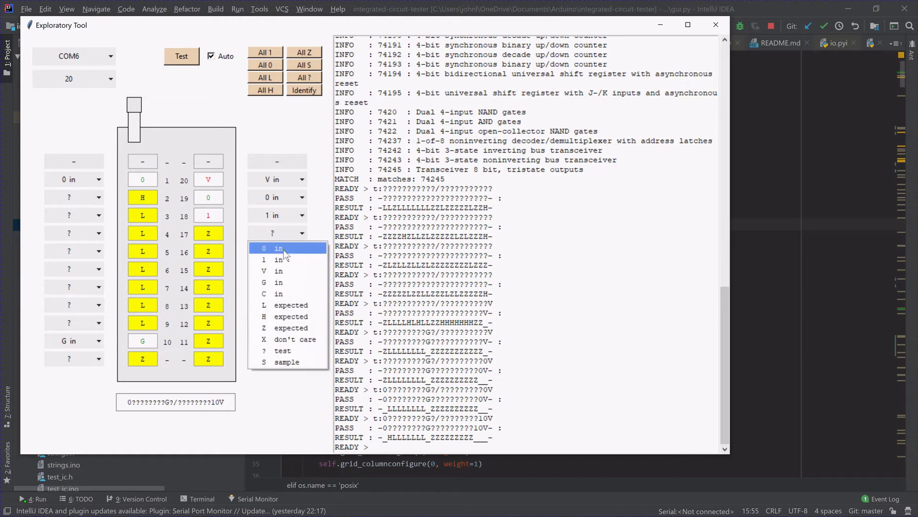
left_click(283, 245)
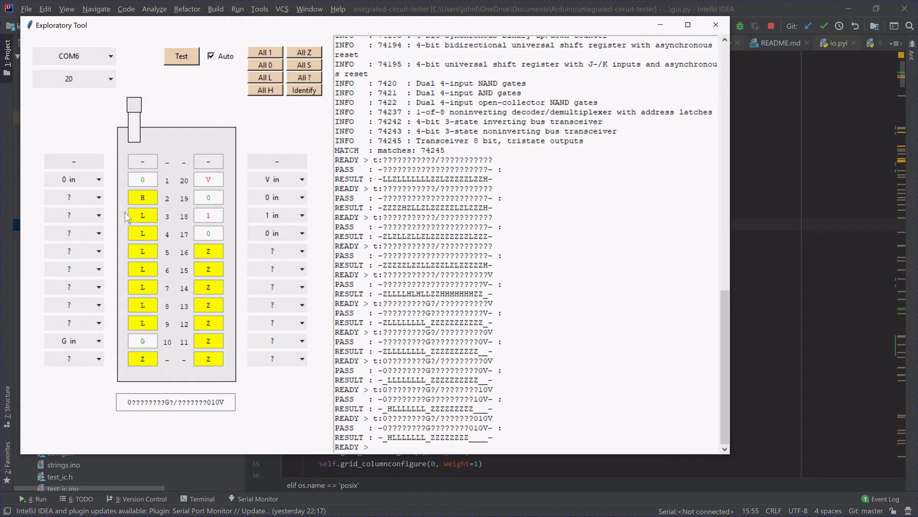
- Set the expected outputs to H expected on pin 2, L expected on pin 3 and Z expected on pin 4
left_click(99, 198)
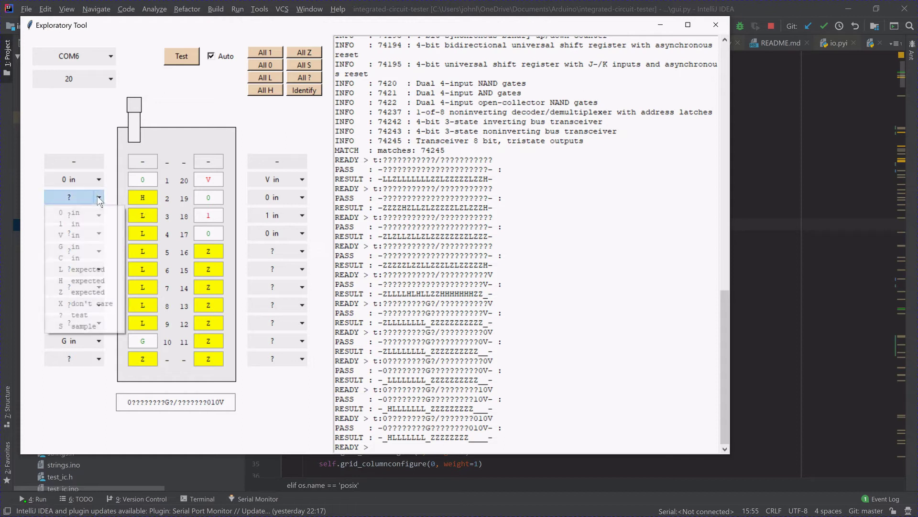
left_click(102, 282)
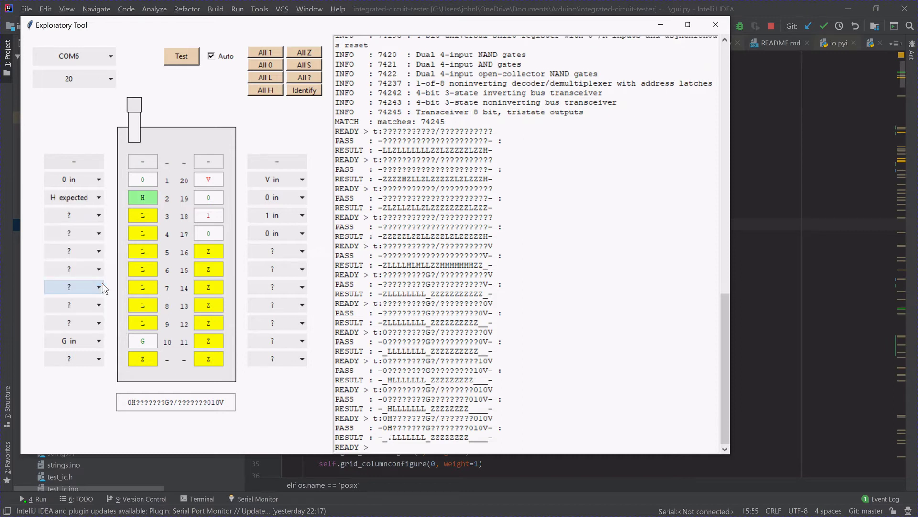
left_click(99, 215)
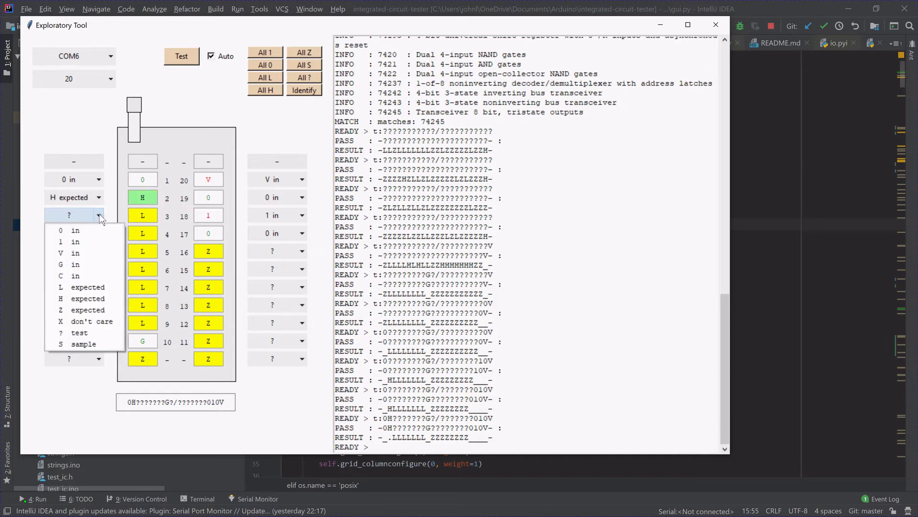
left_click(97, 288)
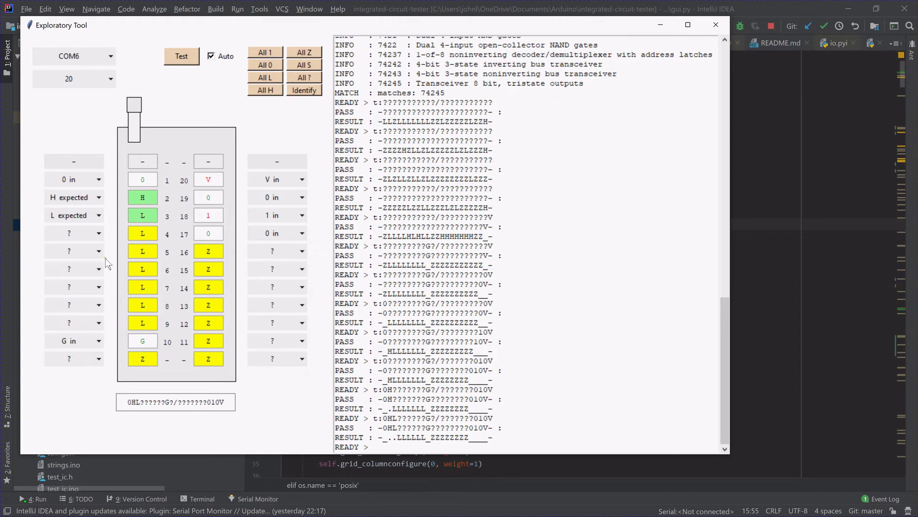
left_click(99, 229)
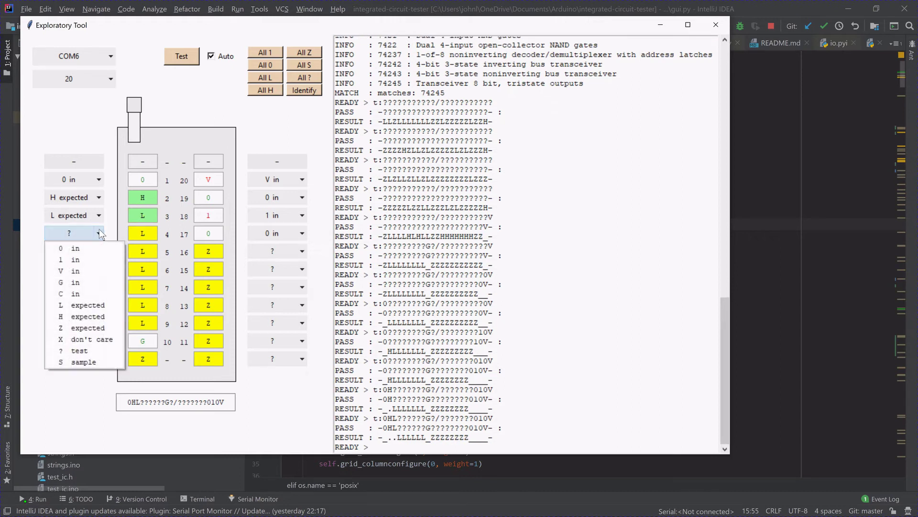
left_click(103, 327)
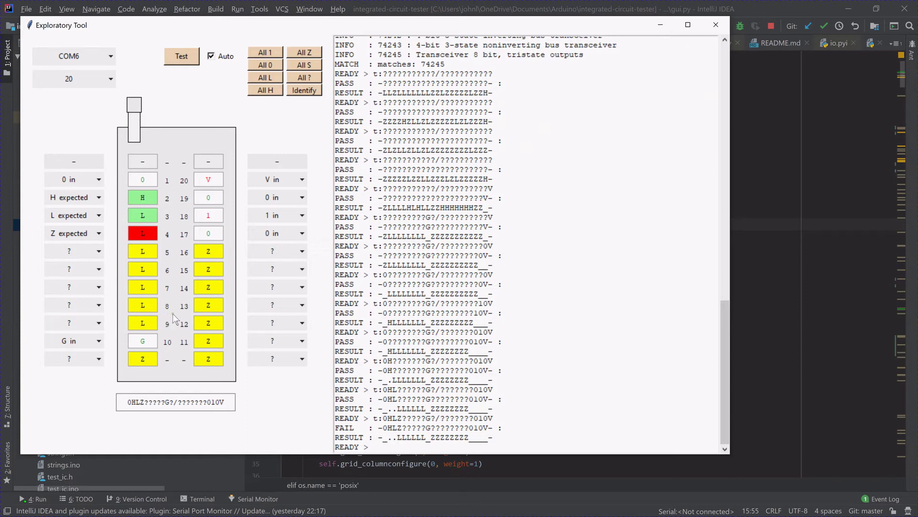
- Try pin 19 at 1 in to test the chip disabled, and return it to 0 in
left_click(302, 198)
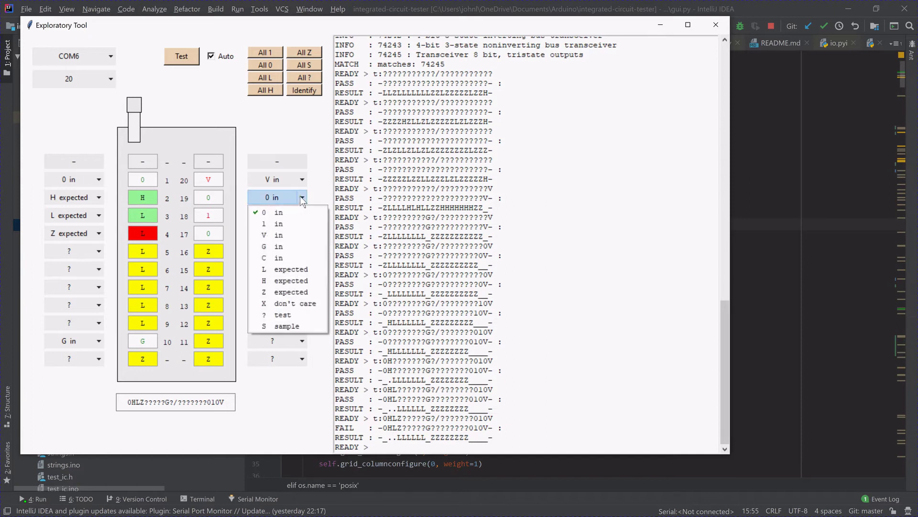
left_click(281, 221)
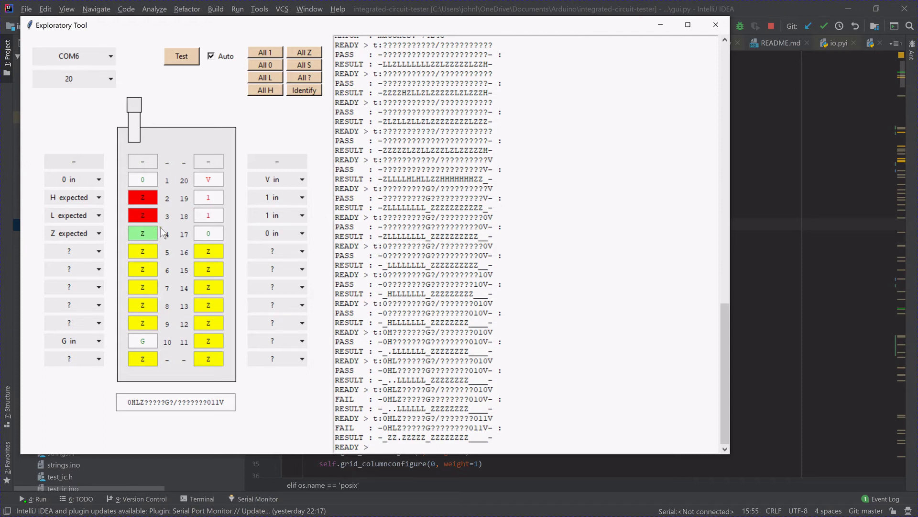
left_click(302, 197)
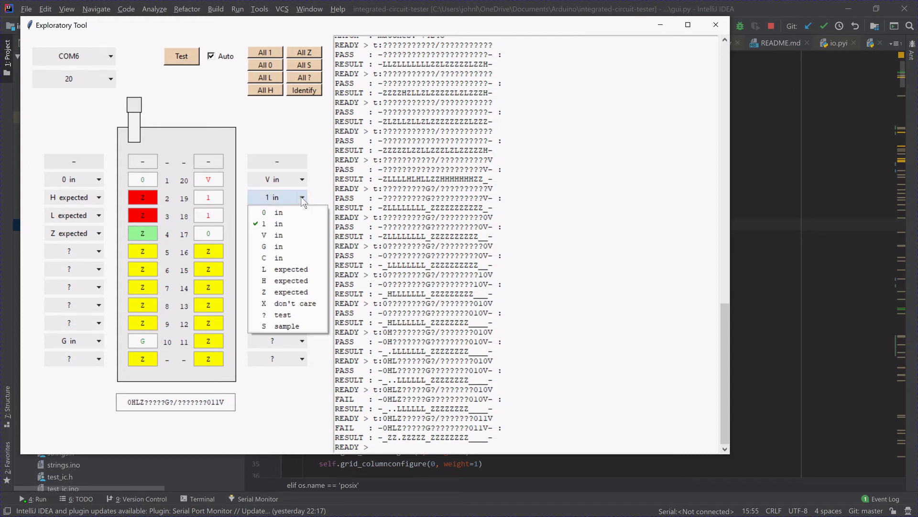
left_click(297, 212)
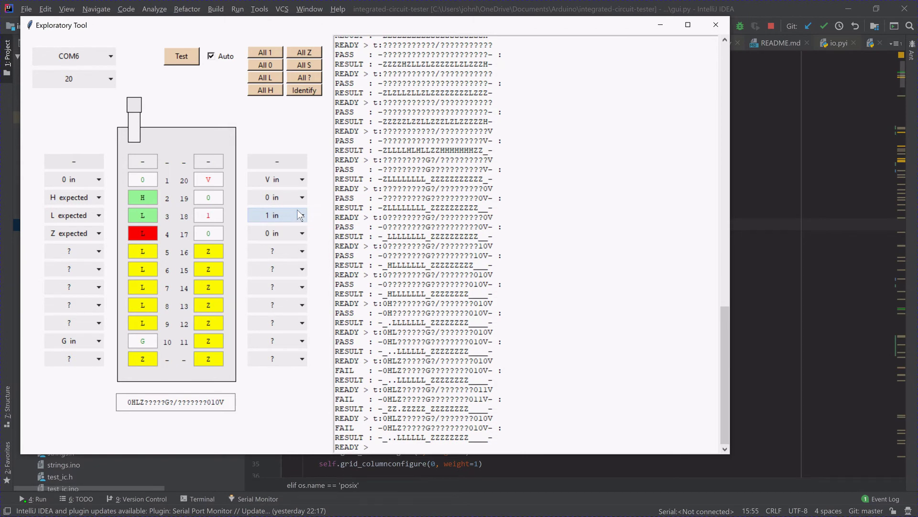
- Clear the expected outputs by setting pins 2, 3 and 4 to ? test
left_click(100, 197)
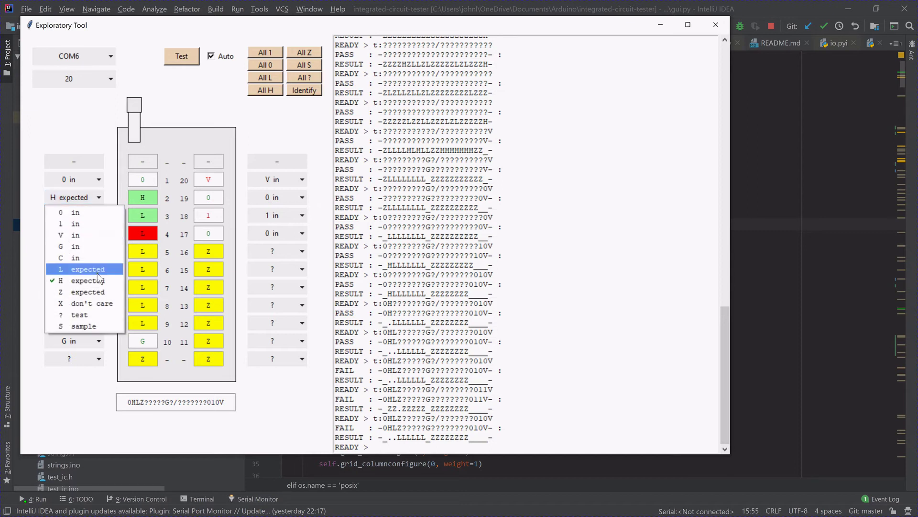
left_click(97, 312)
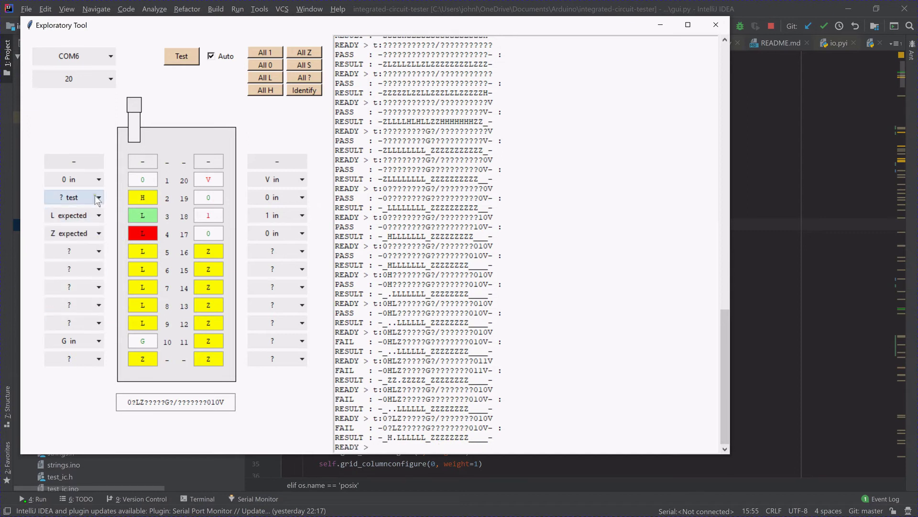
left_click(96, 215)
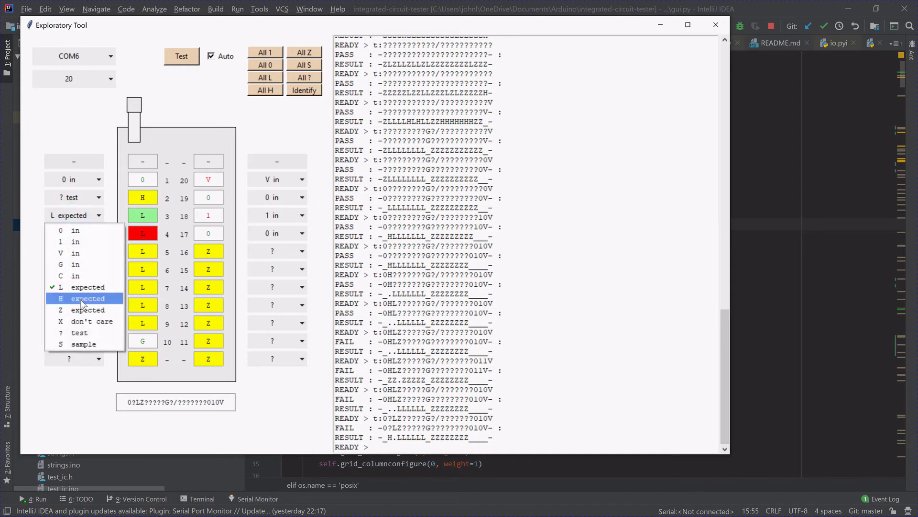
left_click(82, 333)
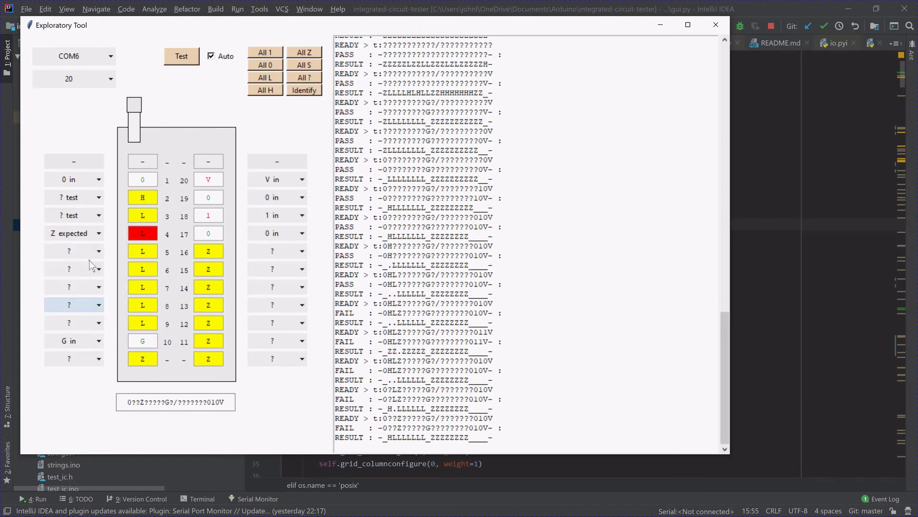
left_click(100, 233)
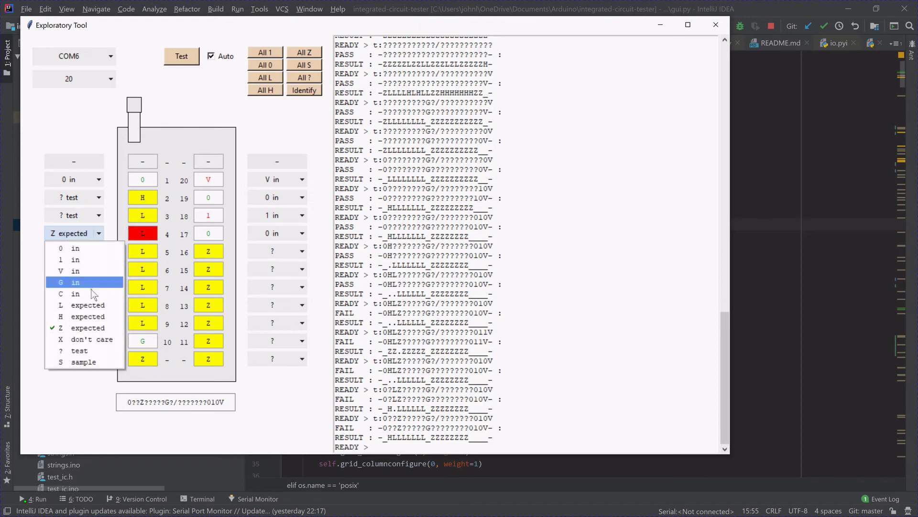
left_click(86, 349)
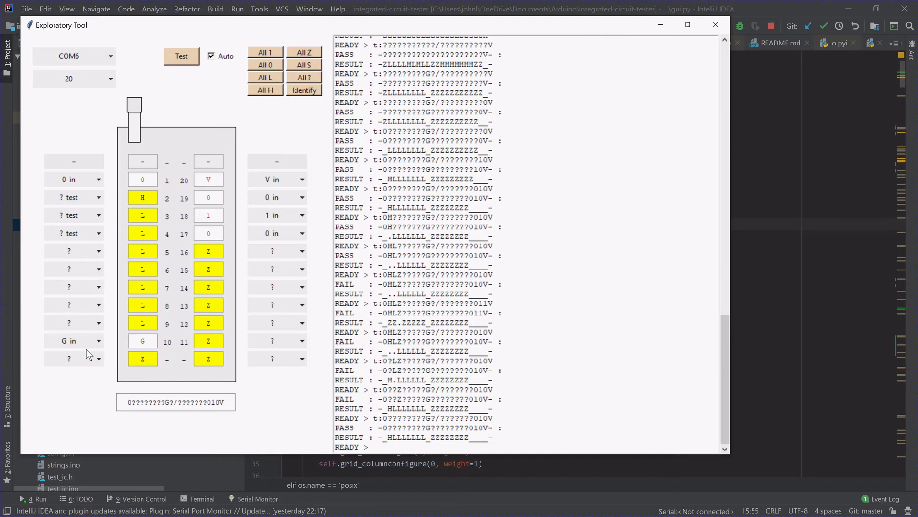
- Release the enable and data inputs by setting pins 19, 18 and 17 to ? test
left_click(301, 198)
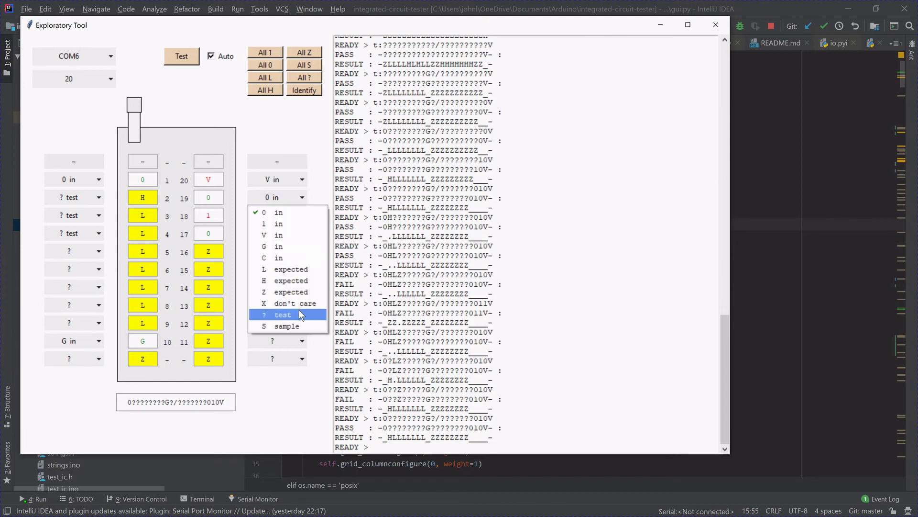
left_click(300, 315)
left_click(301, 215)
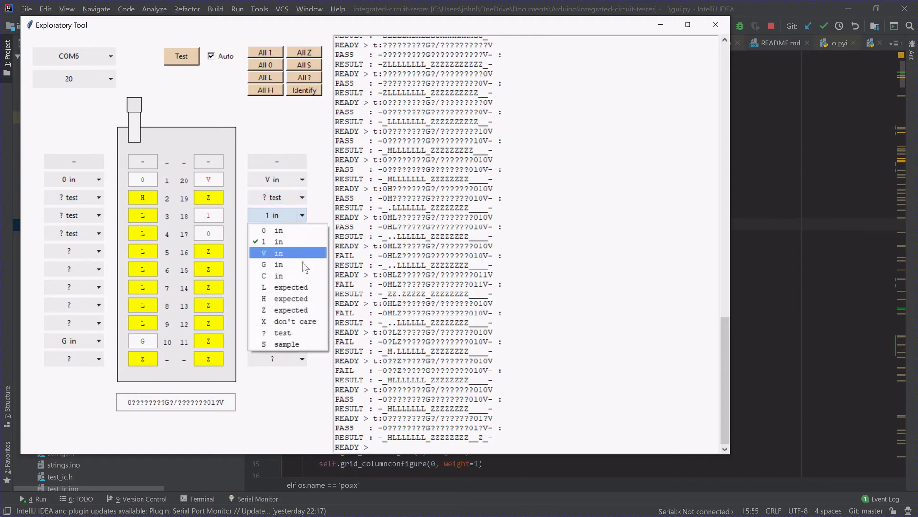
left_click(304, 333)
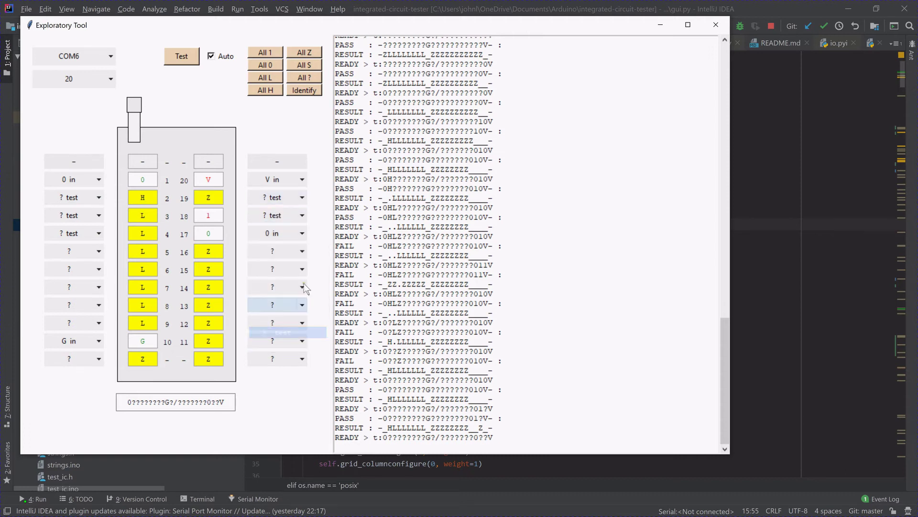
left_click(302, 233)
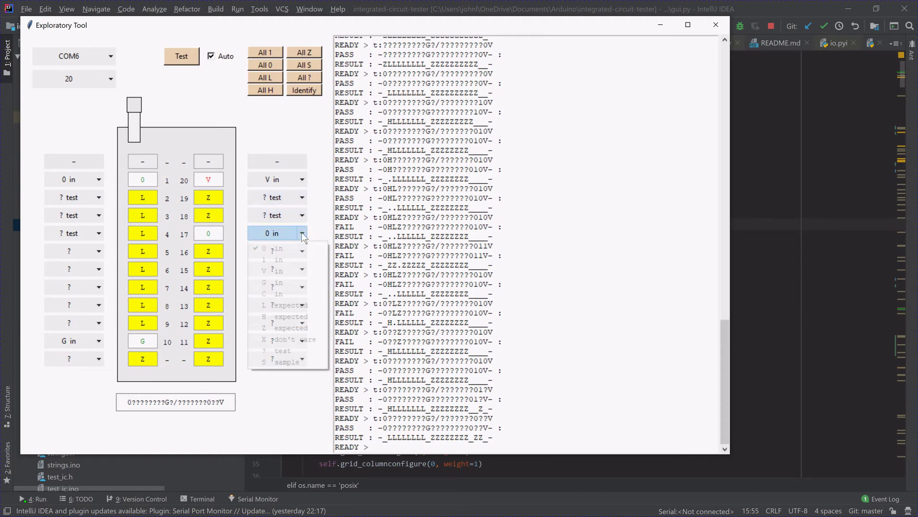
left_click(279, 348)
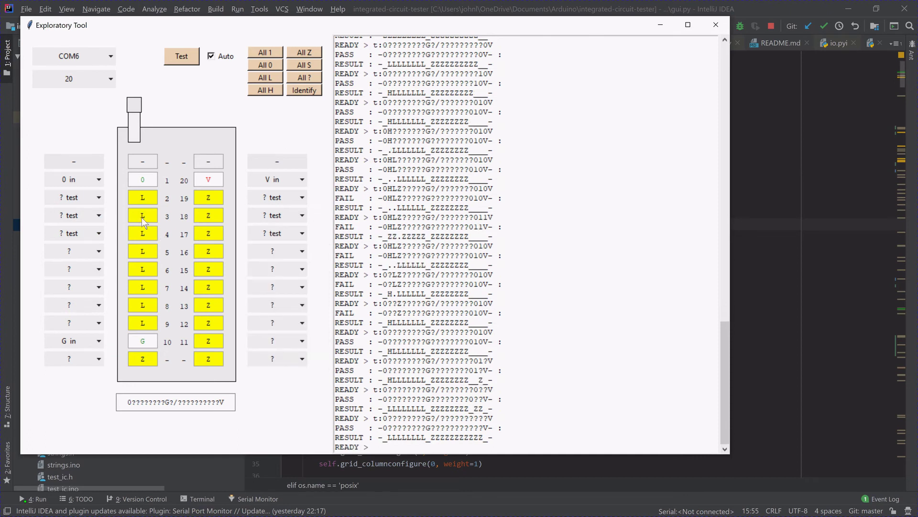
- Reverse the transceiver's direction by setting pin 1 to 1 in
left_click(100, 179)
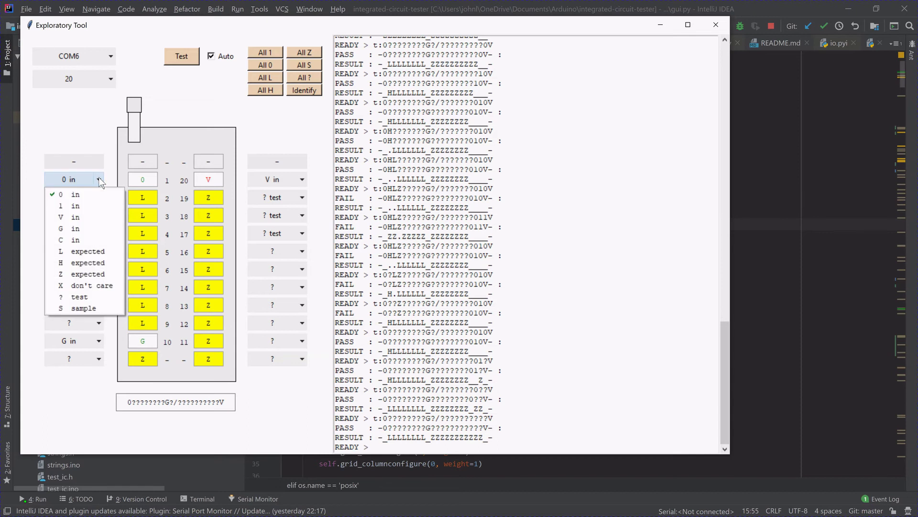
left_click(98, 206)
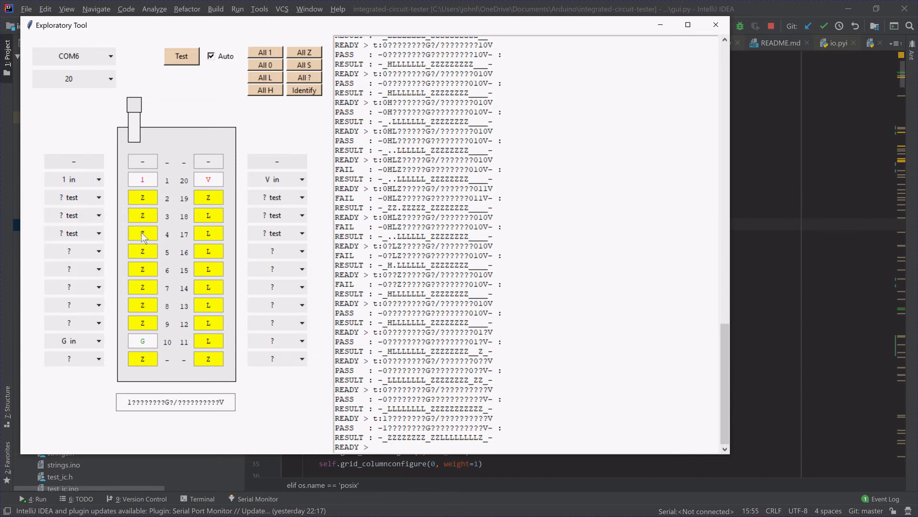